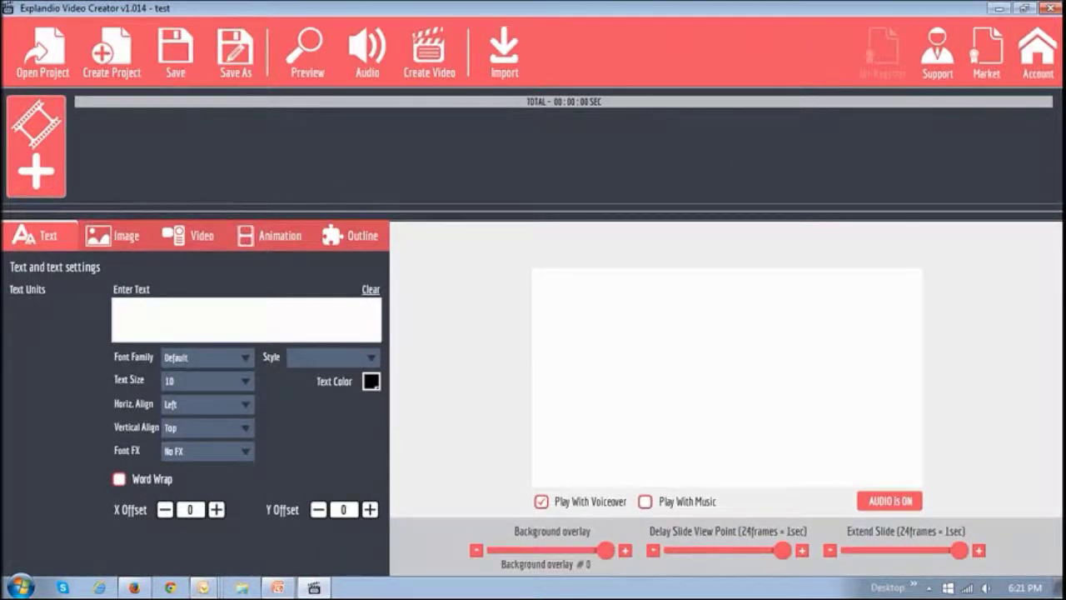
Bring up the Add Slide Selection dialog with the film-strip '+' button.
{"action": "left_click", "coordinate": [39, 171]}
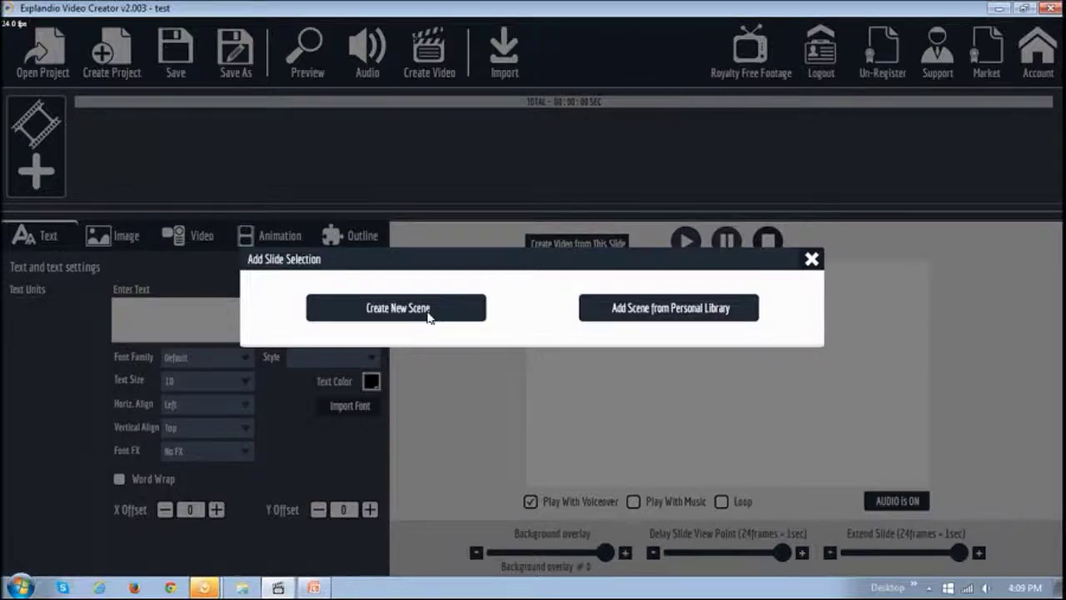
Create a new blank scene holding the Corporate Report slide and view its slide settings.
{"action": "left_click", "coordinate": [396, 307]}
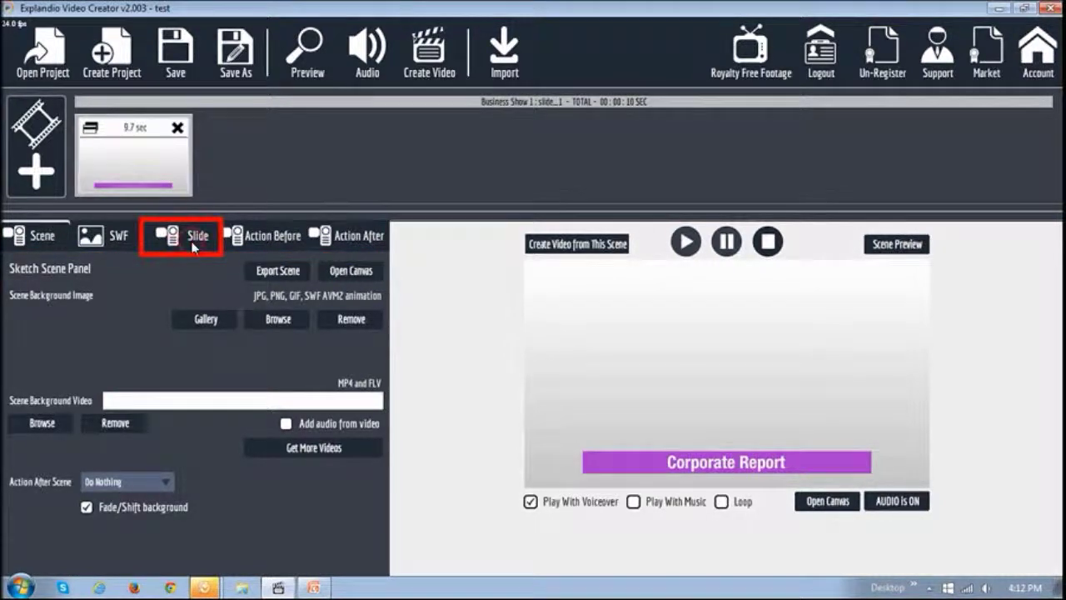
{"action": "left_click", "coordinate": [191, 240]}
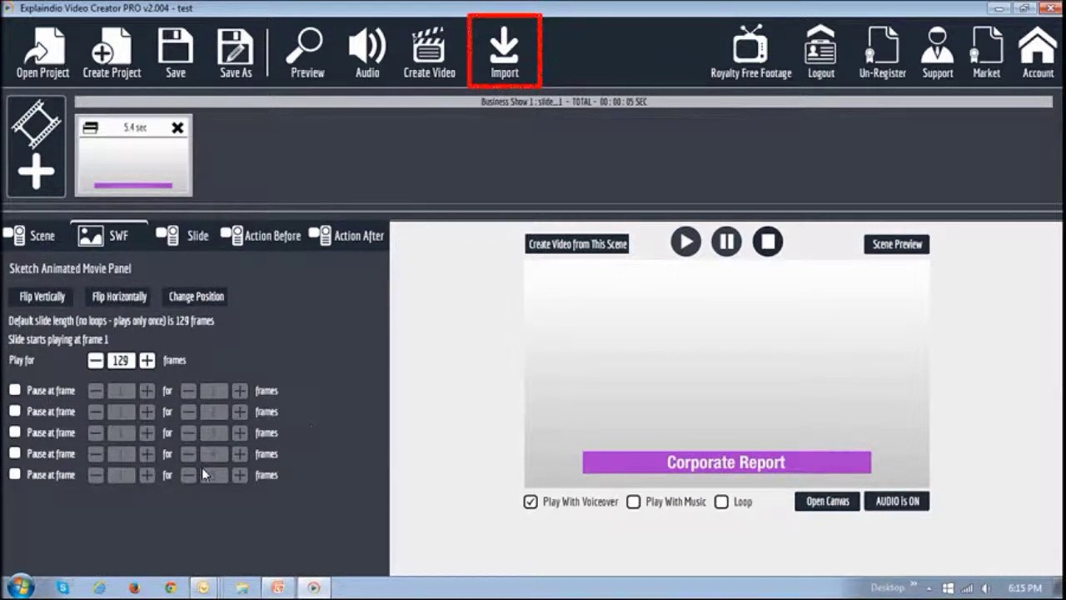
Check the Import options for slides and packs.
{"action": "left_click", "coordinate": [503, 54]}
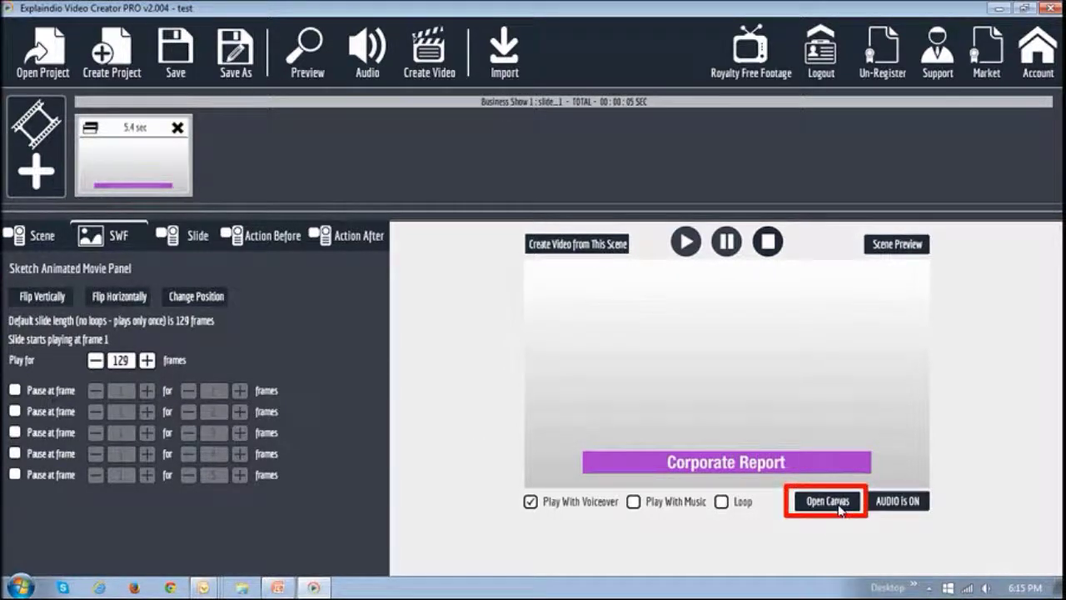
Load the Corporate Report scene onto the editing canvas.
{"action": "left_click", "coordinate": [832, 501]}
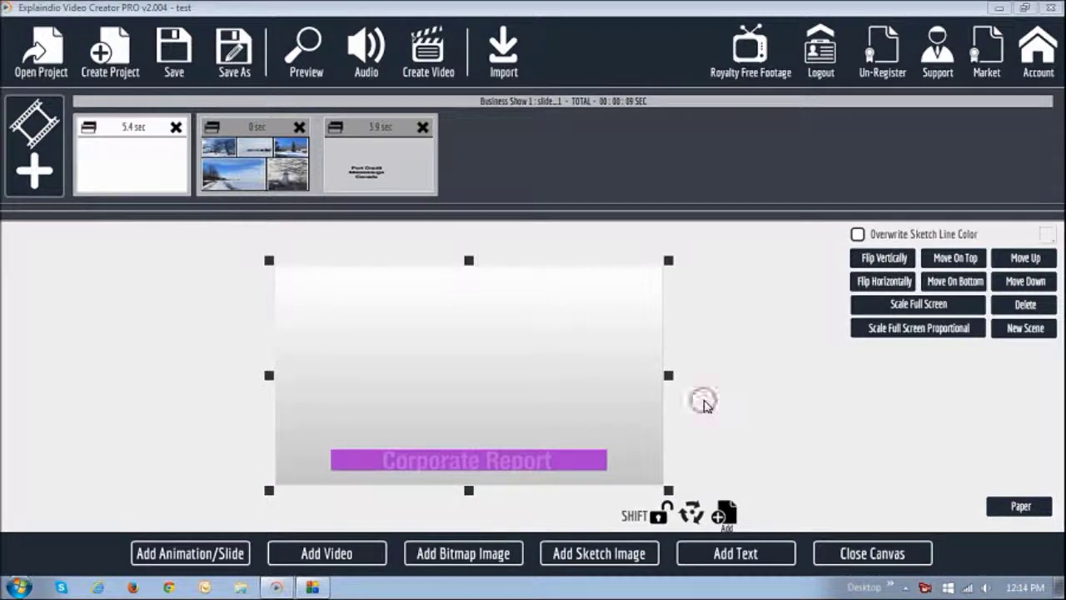
Resize the Corporate Report image by scrolling, then drag it back to the canvas centre.
{"action": "scroll", "coordinate": [714, 407], "scroll_direction": "down", "scroll_amount": 5}
{"action": "scroll", "coordinate": [715, 407], "scroll_direction": "down", "scroll_amount": 4}
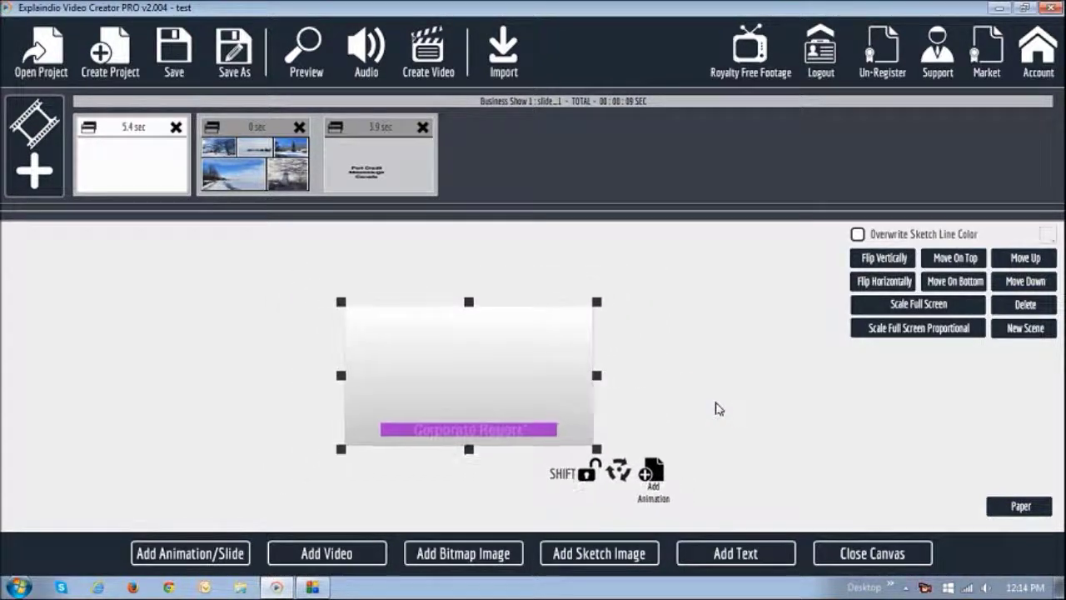
{"action": "scroll", "coordinate": [715, 407], "scroll_direction": "up", "scroll_amount": 5}
{"action": "scroll", "coordinate": [719, 408], "scroll_direction": "up", "scroll_amount": 4}
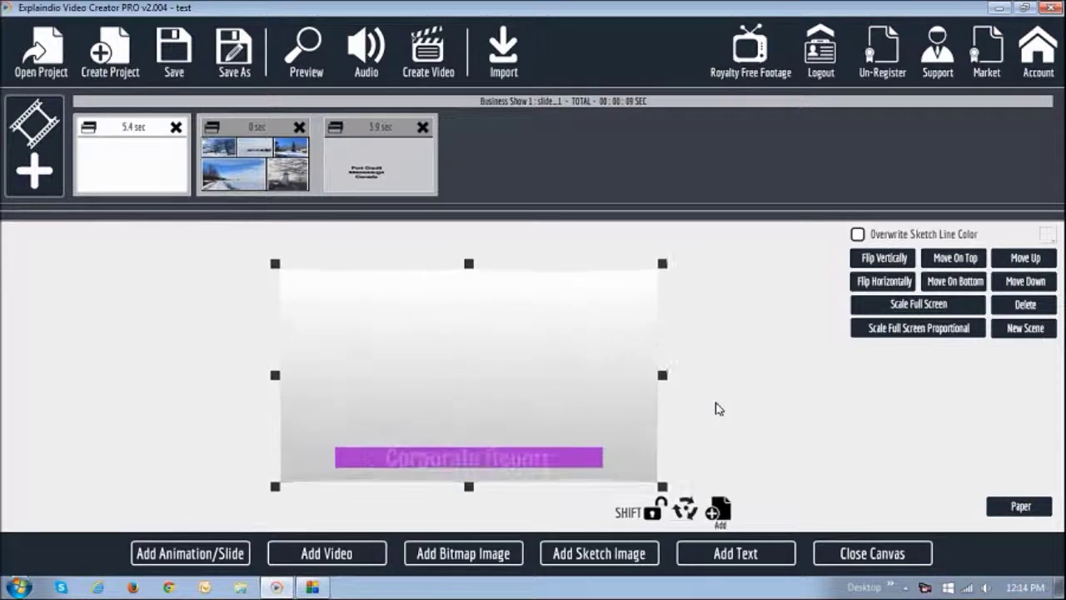
{"action": "scroll", "coordinate": [717, 408], "scroll_direction": "down", "scroll_amount": 5}
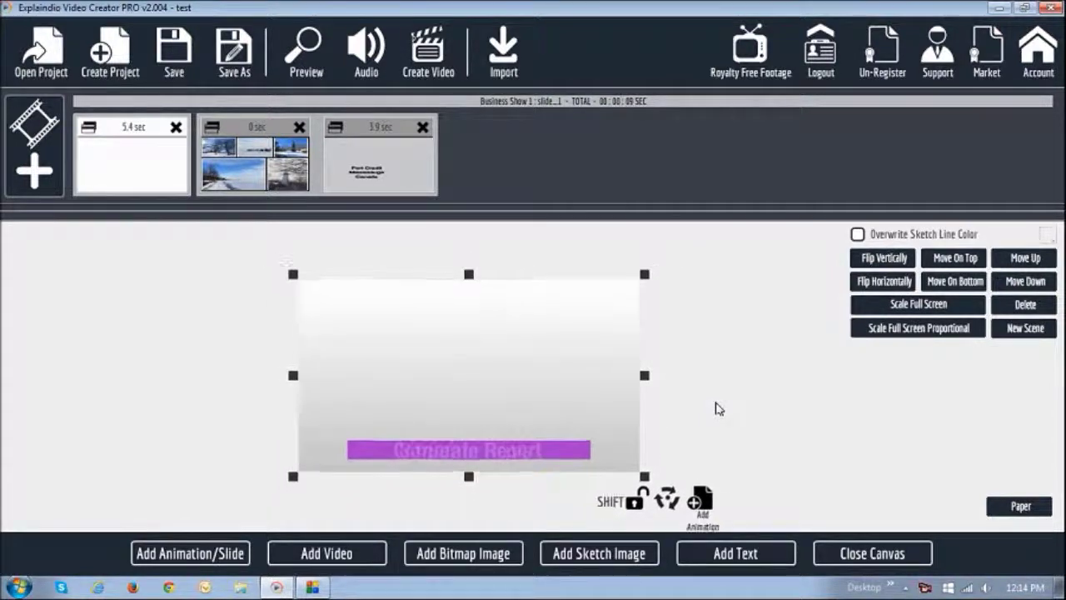
{"action": "scroll", "coordinate": [718, 408], "scroll_direction": "down", "scroll_amount": 1}
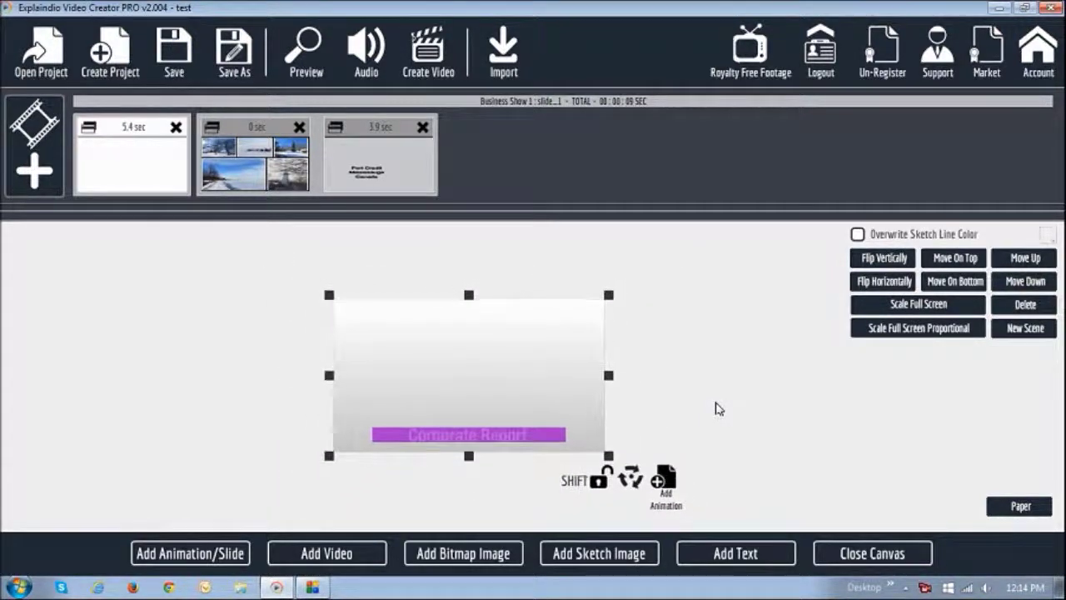
{"action": "scroll", "coordinate": [719, 408], "scroll_direction": "up", "scroll_amount": 1}
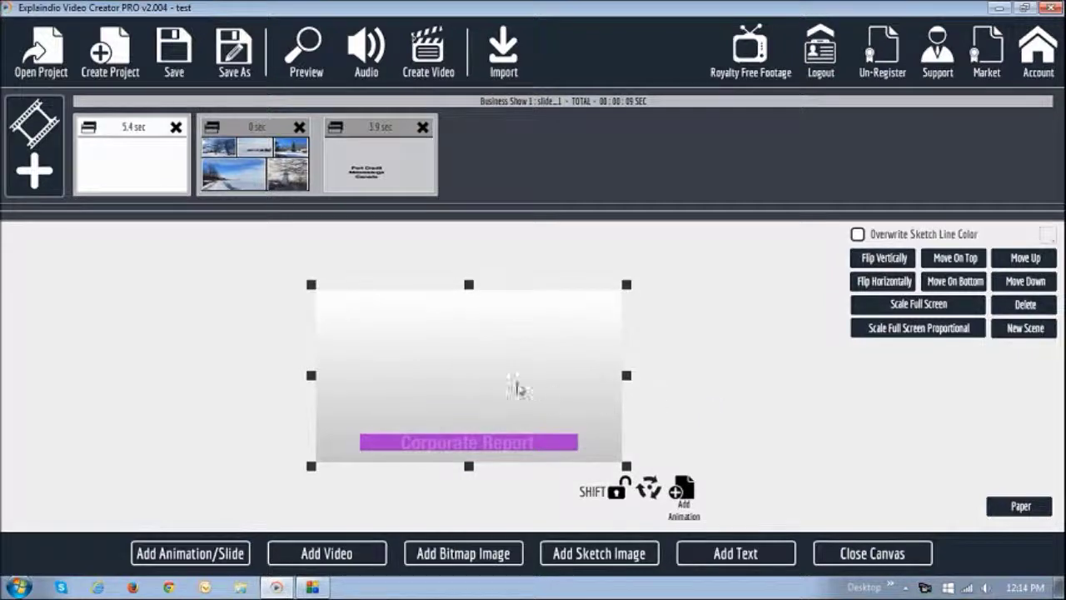
{"action": "left_click_drag", "start_coordinate": [488, 378], "coordinate": [186, 373]}
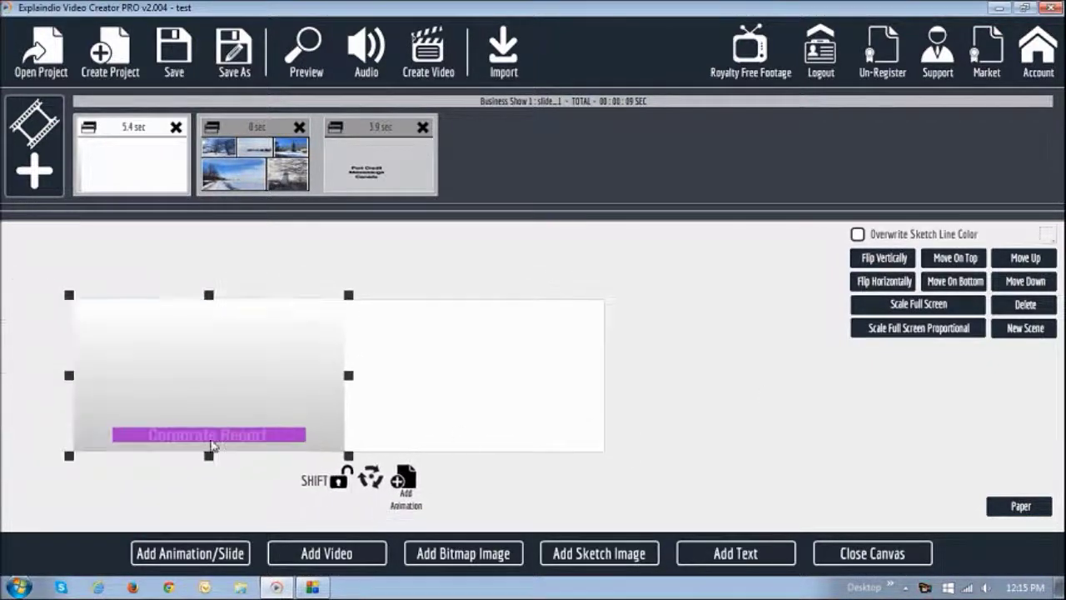
{"action": "left_click_drag", "start_coordinate": [180, 413], "coordinate": [447, 407]}
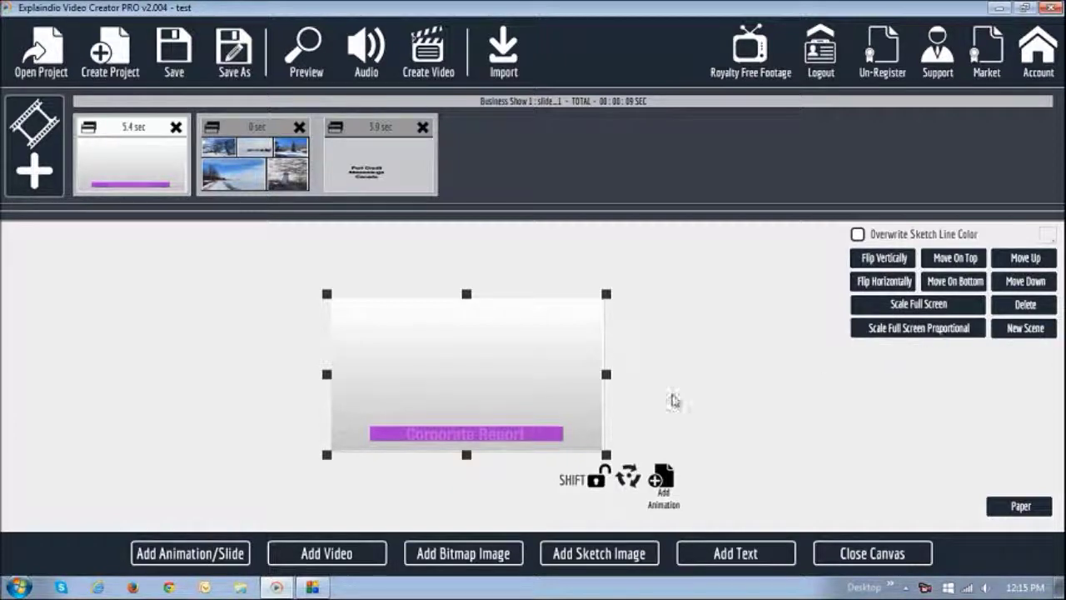
{"action": "left_click_drag", "start_coordinate": [575, 392], "coordinate": [581, 399]}
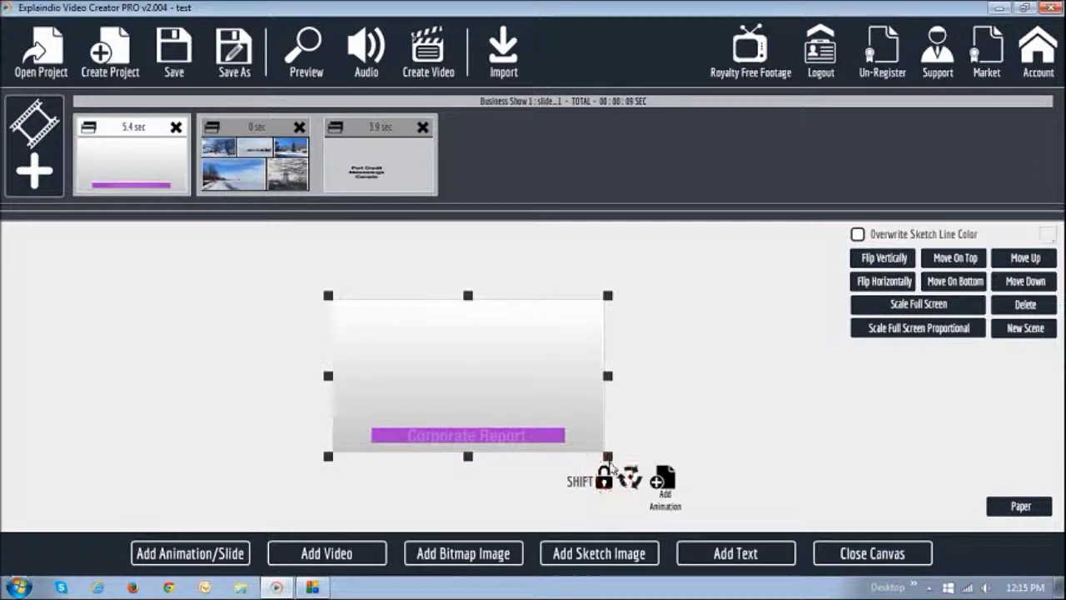
Try shrinking, proportional scaling and a full-canvas stretch on the Corporate Report image.
{"action": "left_click_drag", "start_coordinate": [608, 458], "coordinate": [531, 429]}
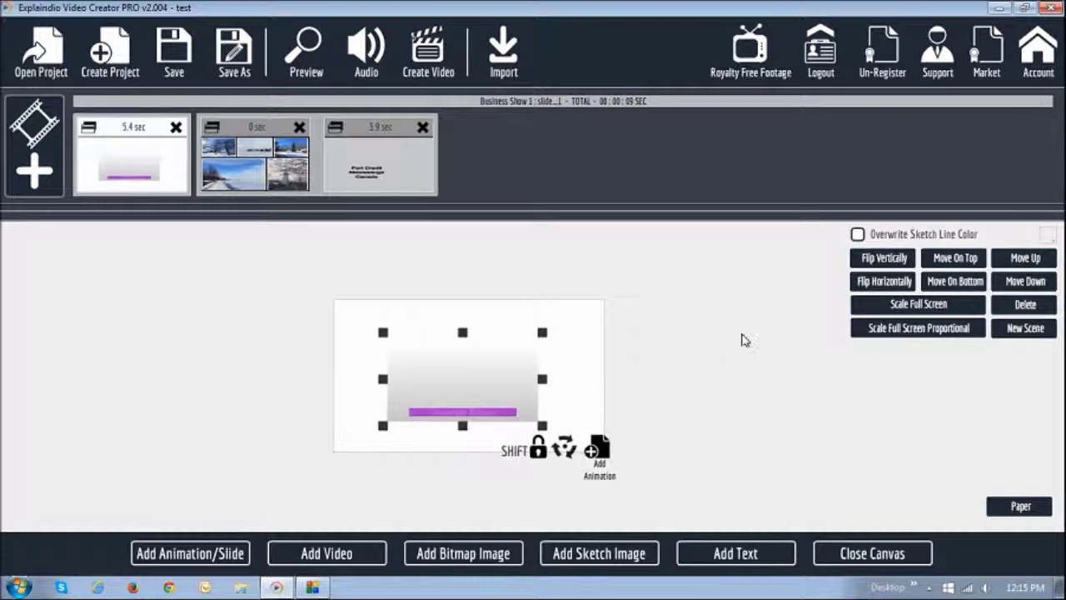
{"action": "left_click", "coordinate": [912, 334]}
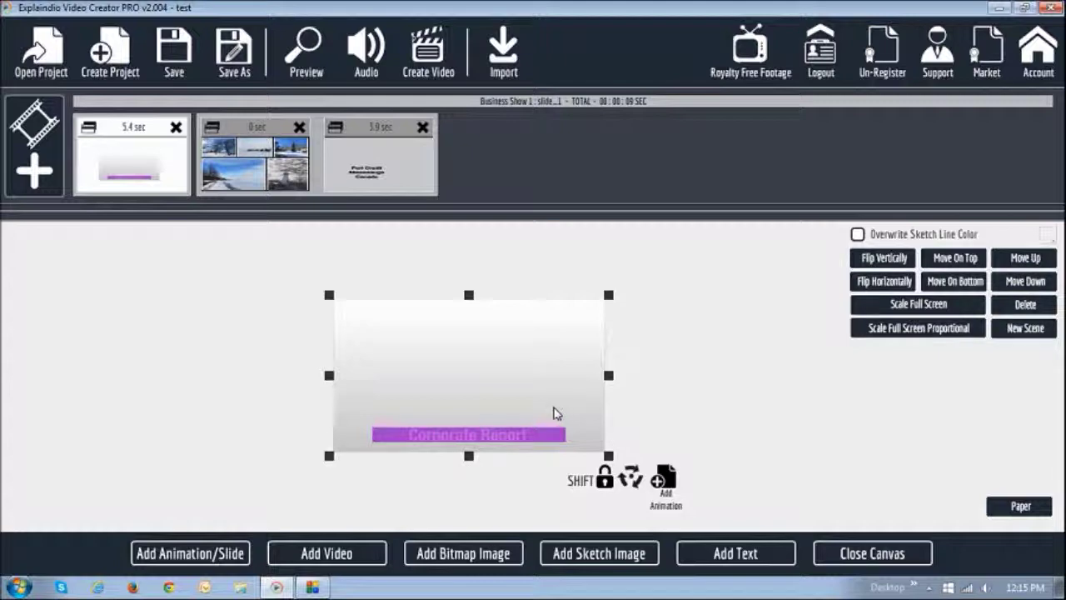
{"action": "left_click_drag", "start_coordinate": [528, 388], "coordinate": [600, 436]}
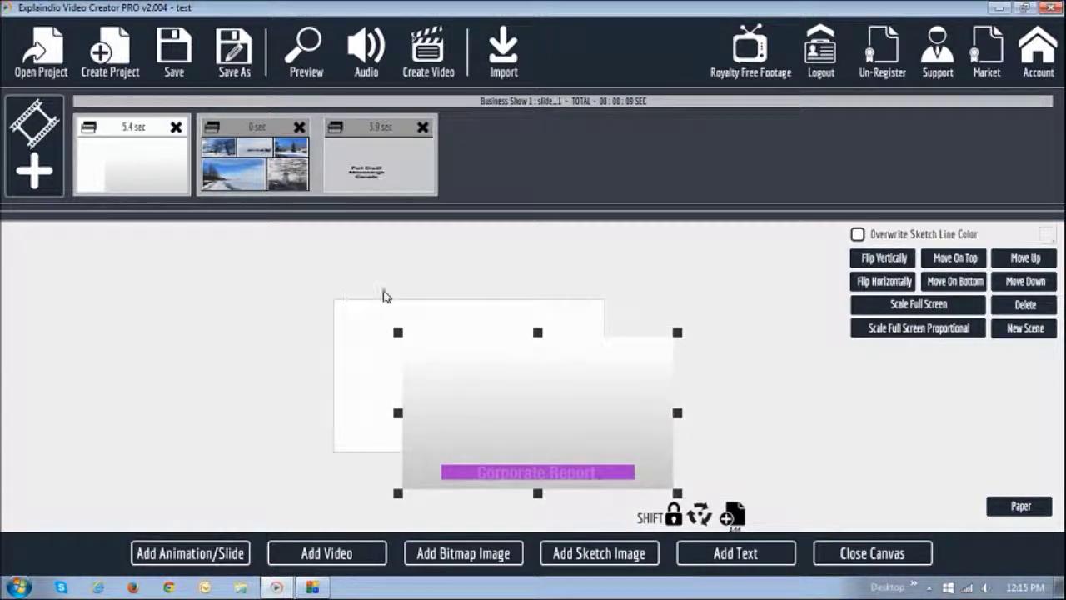
{"action": "left_click_drag", "start_coordinate": [516, 380], "coordinate": [457, 359]}
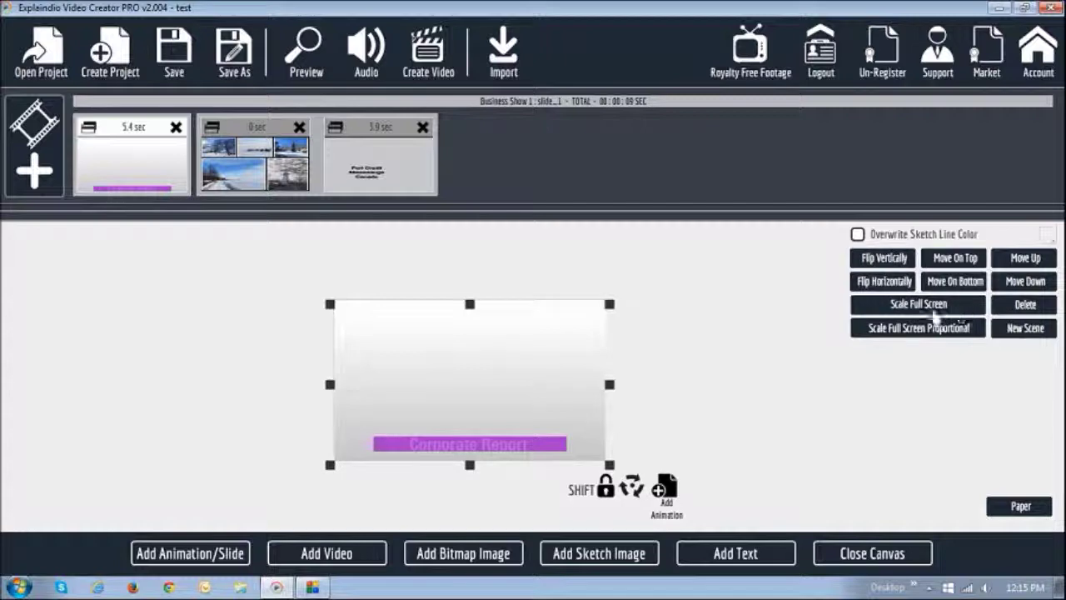
{"action": "mouse_move", "coordinate": [559, 388]}
{"action": "left_mouse_down"}
{"action": "mouse_move", "coordinate": [543, 386]}
{"action": "mouse_move", "coordinate": [560, 384]}
{"action": "left_mouse_up"}
{"action": "left_click_drag", "start_coordinate": [612, 454], "coordinate": [565, 434]}
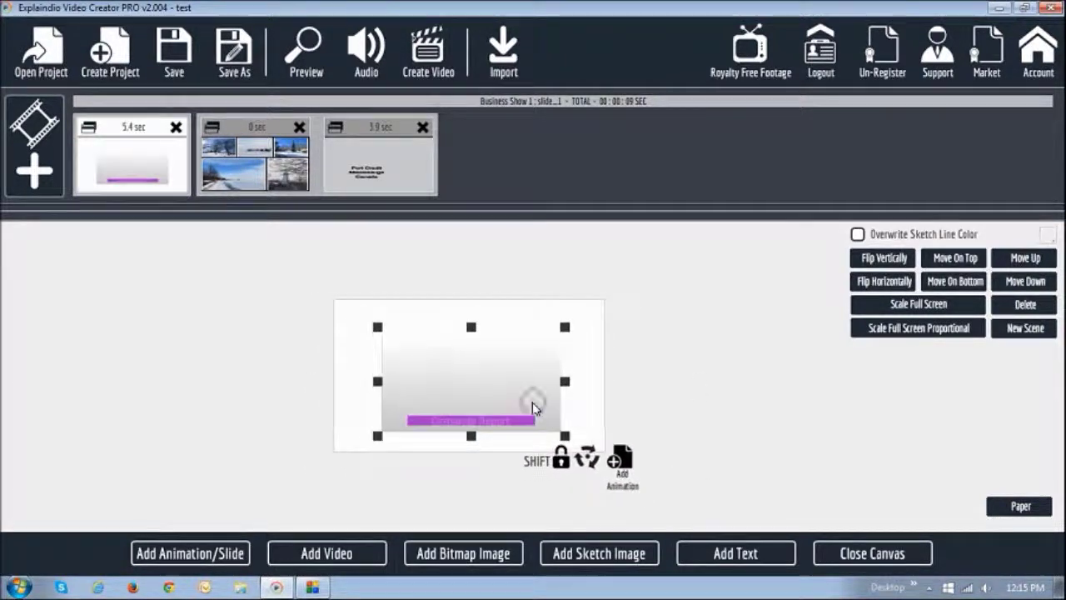
{"action": "left_click", "coordinate": [928, 309]}
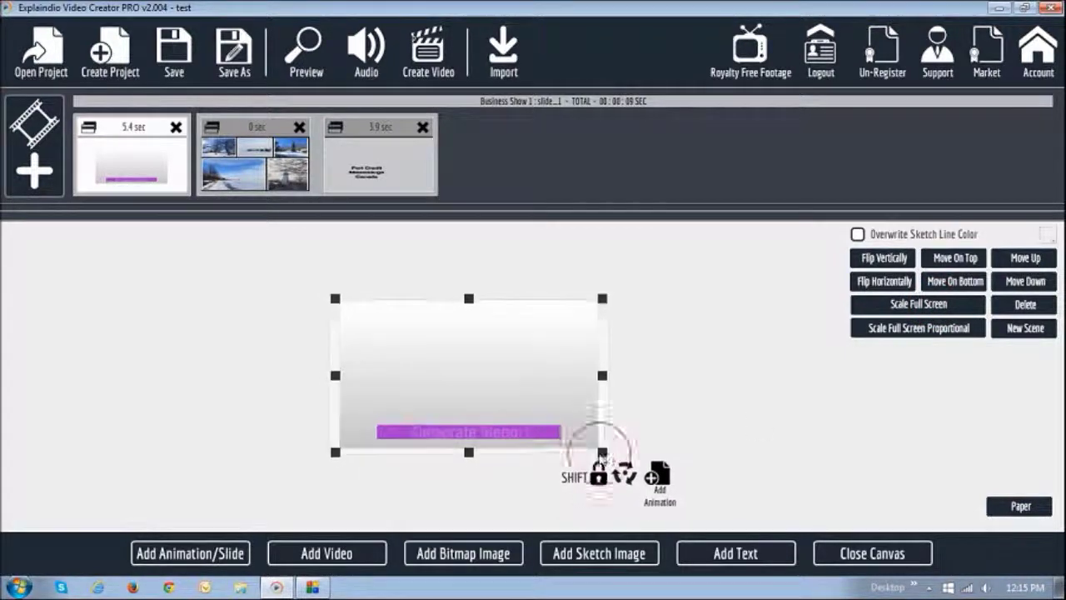
Rescale the Corporate Report image proportionally, fit it onto the canvas, then select the winter collage scene.
{"action": "left_click_drag", "start_coordinate": [607, 454], "coordinate": [566, 450]}
{"action": "left_click", "coordinate": [906, 333]}
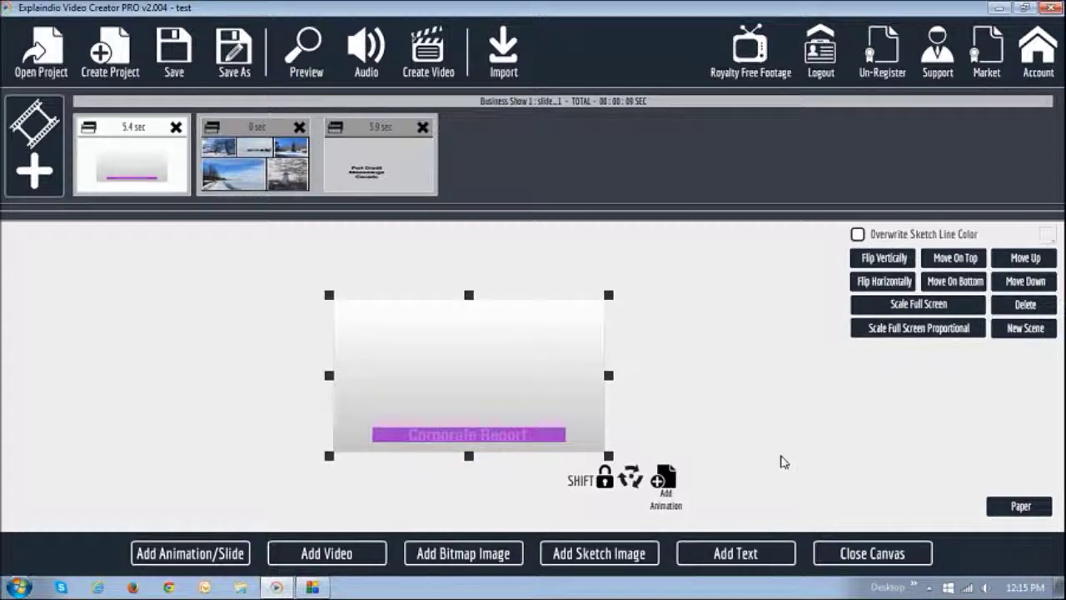
{"action": "left_click_drag", "start_coordinate": [557, 428], "coordinate": [634, 453]}
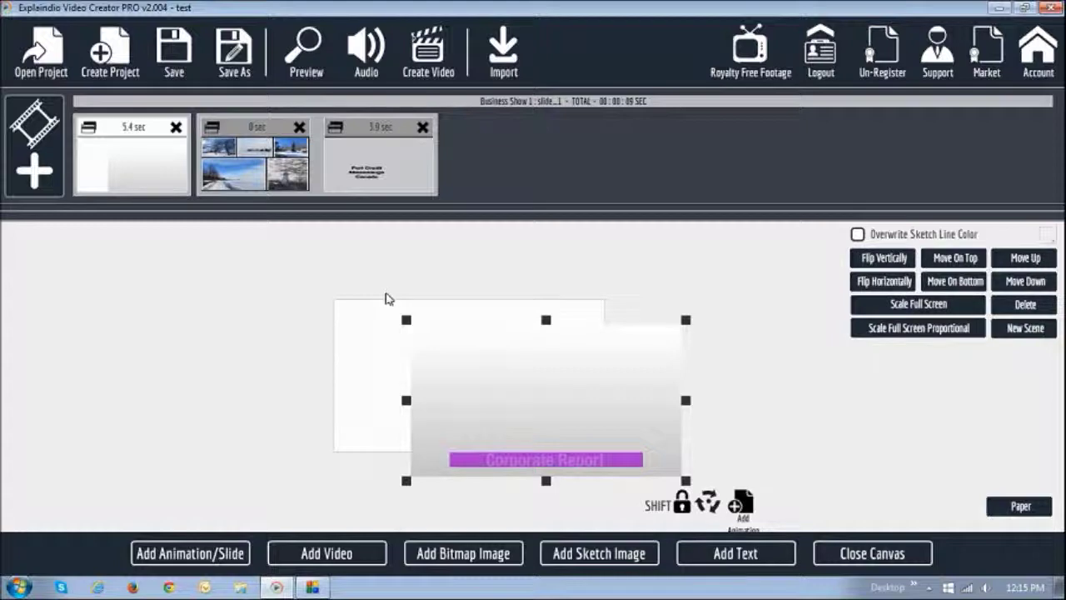
{"action": "mouse_move", "coordinate": [510, 381]}
{"action": "left_mouse_down"}
{"action": "mouse_move", "coordinate": [500, 376]}
{"action": "mouse_move", "coordinate": [503, 391]}
{"action": "left_mouse_up"}
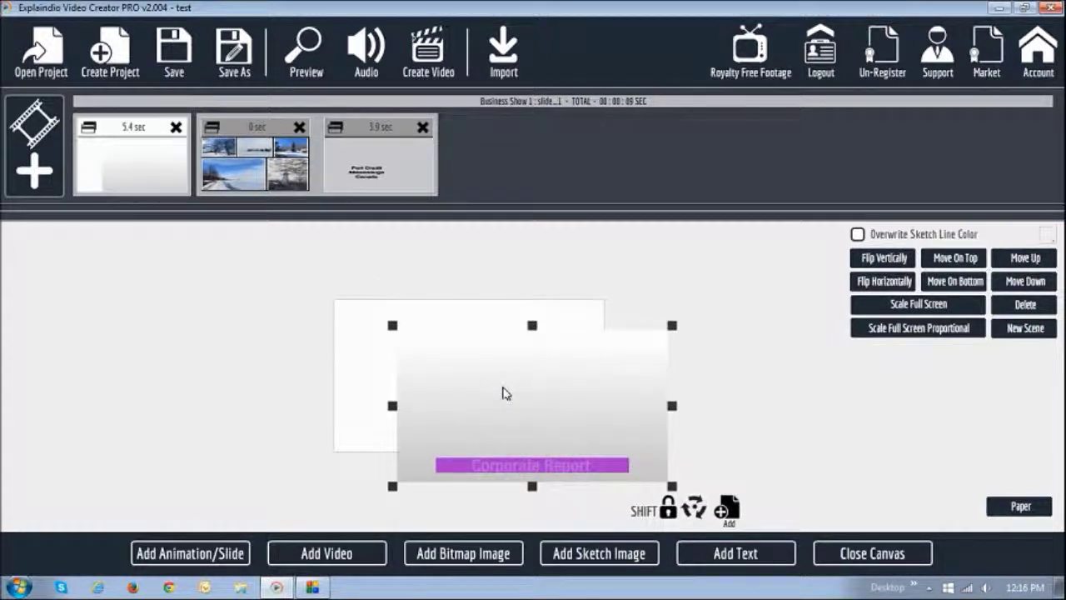
{"action": "left_click_drag", "start_coordinate": [514, 392], "coordinate": [455, 365]}
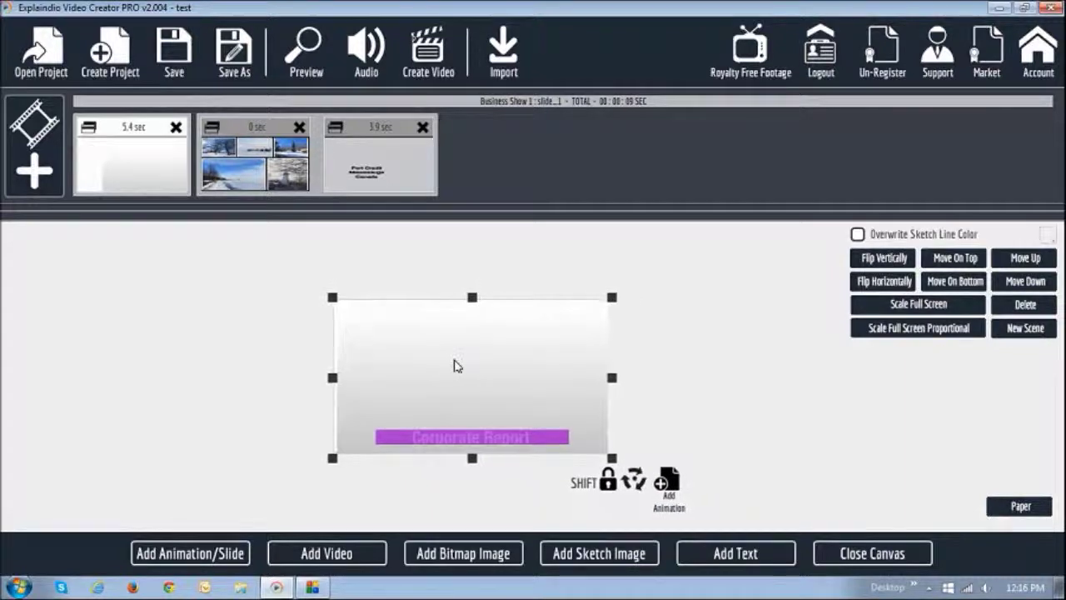
{"action": "left_click", "coordinate": [255, 173]}
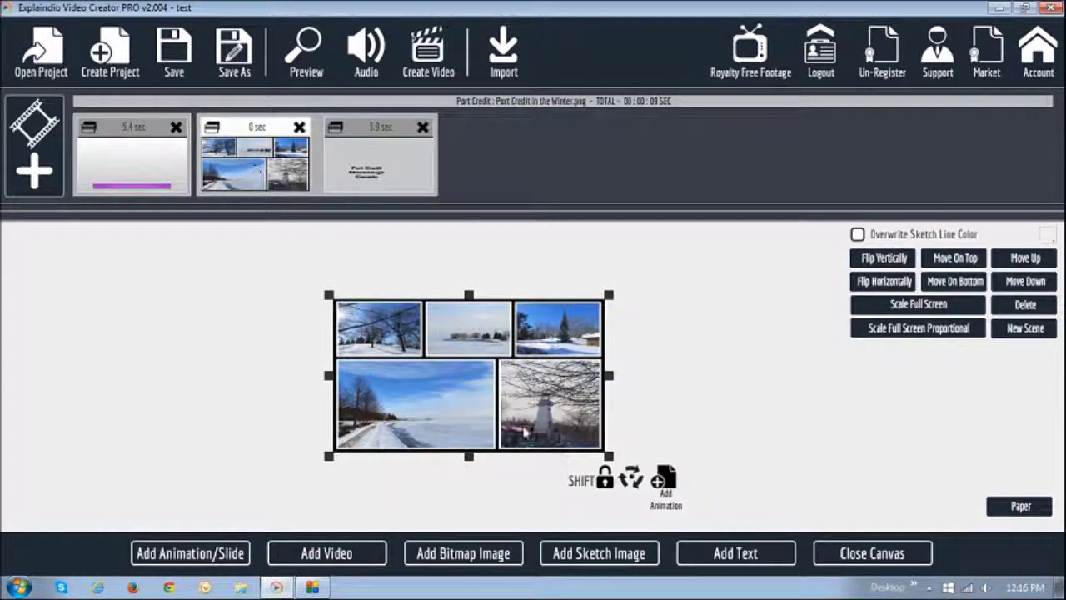
Fit the winter collage with Scale Full Screen Proportional, leaving white margins on both sides.
{"action": "left_click_drag", "start_coordinate": [564, 399], "coordinate": [517, 400]}
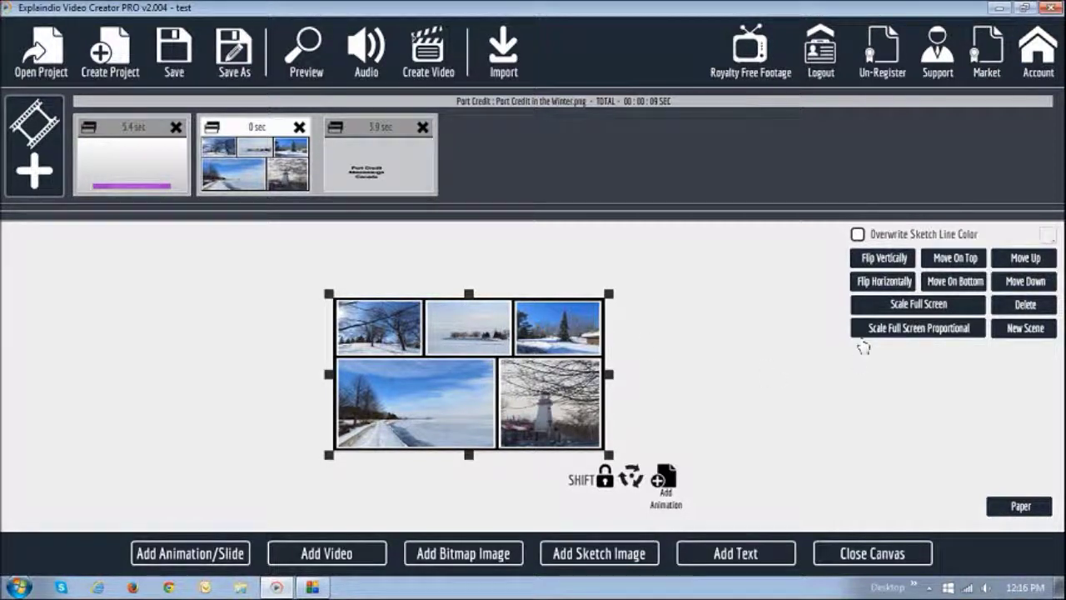
{"action": "left_click", "coordinate": [920, 330]}
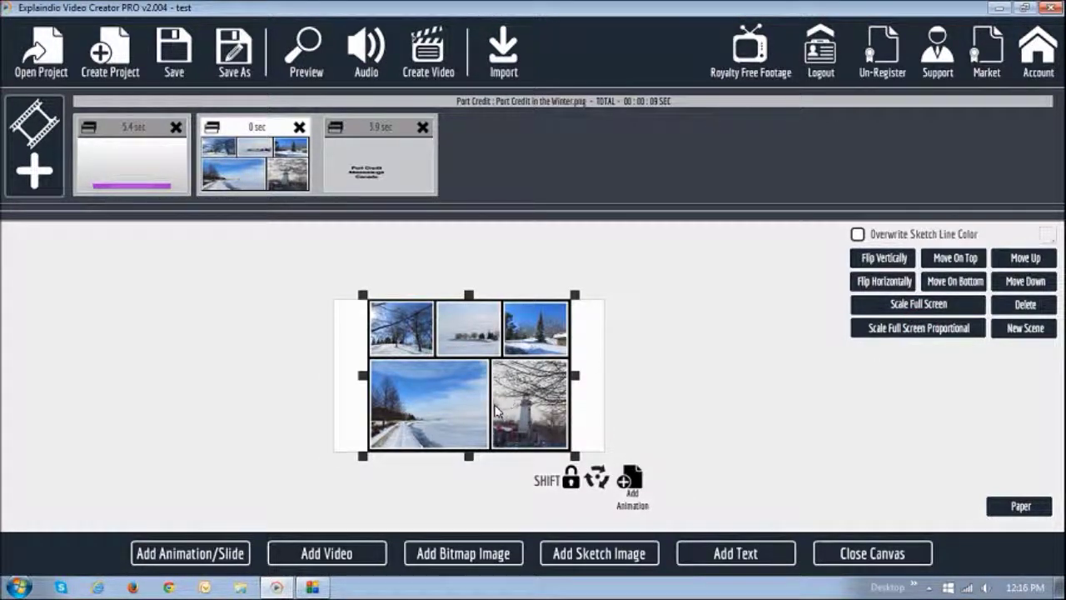
{"action": "mouse_move", "coordinate": [496, 409]}
{"action": "left_mouse_down"}
{"action": "mouse_move", "coordinate": [532, 423]}
{"action": "mouse_move", "coordinate": [496, 413]}
{"action": "left_mouse_up"}
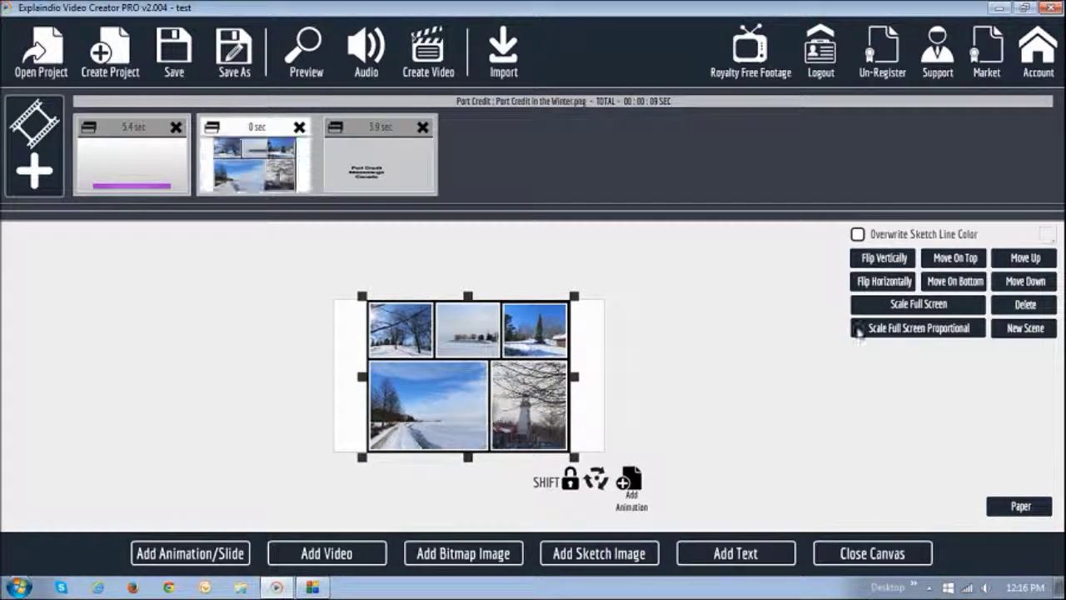
{"action": "left_click", "coordinate": [908, 305]}
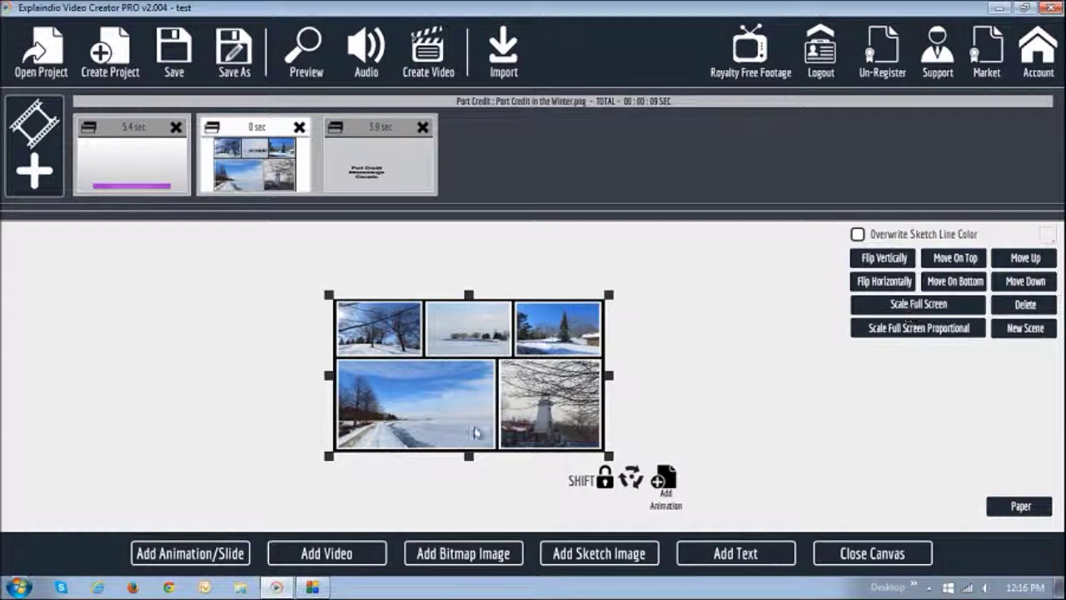
{"action": "mouse_move", "coordinate": [545, 406]}
{"action": "left_mouse_down"}
{"action": "mouse_move", "coordinate": [563, 429]}
{"action": "mouse_move", "coordinate": [542, 416]}
{"action": "mouse_move", "coordinate": [565, 418]}
{"action": "mouse_move", "coordinate": [543, 411]}
{"action": "left_mouse_up"}
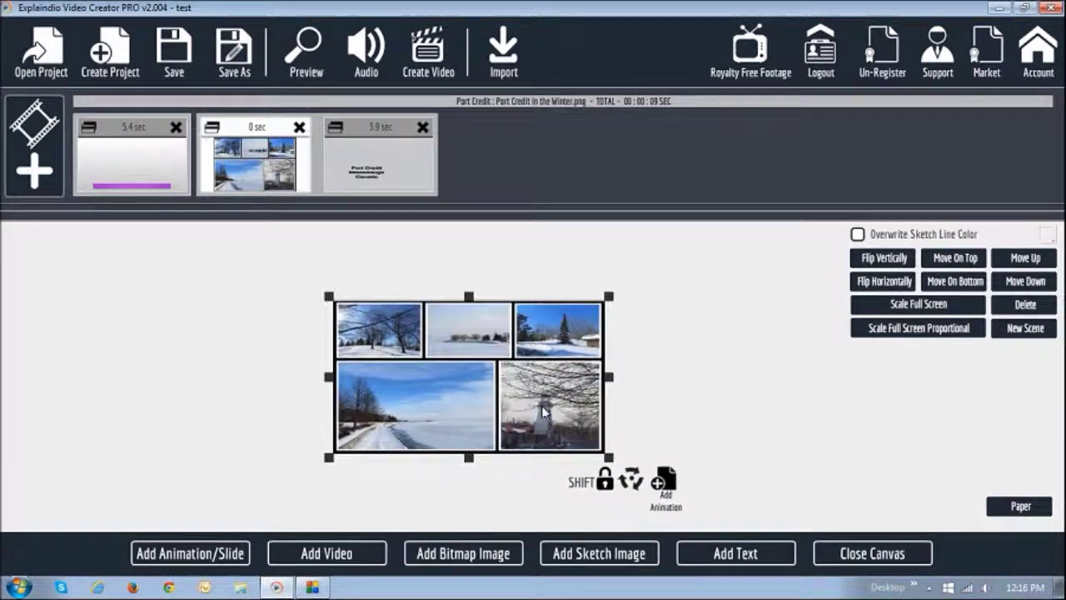
{"action": "left_click", "coordinate": [919, 327]}
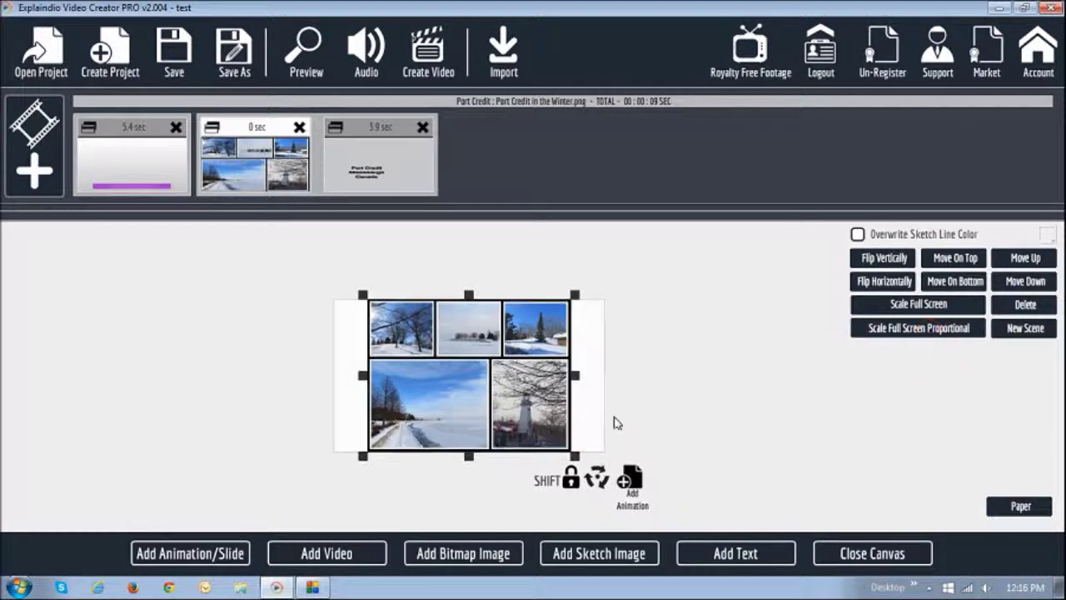
{"action": "mouse_move", "coordinate": [509, 367]}
{"action": "left_mouse_down"}
{"action": "mouse_move", "coordinate": [556, 369]}
{"action": "mouse_move", "coordinate": [510, 367]}
{"action": "left_mouse_up"}
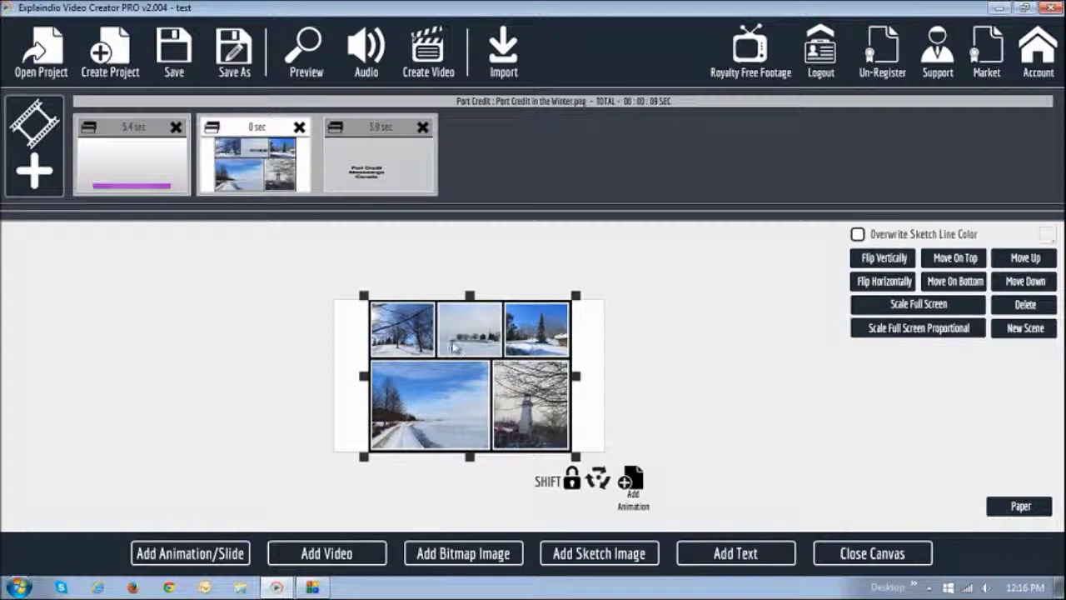
{"action": "left_click", "coordinate": [385, 165]}
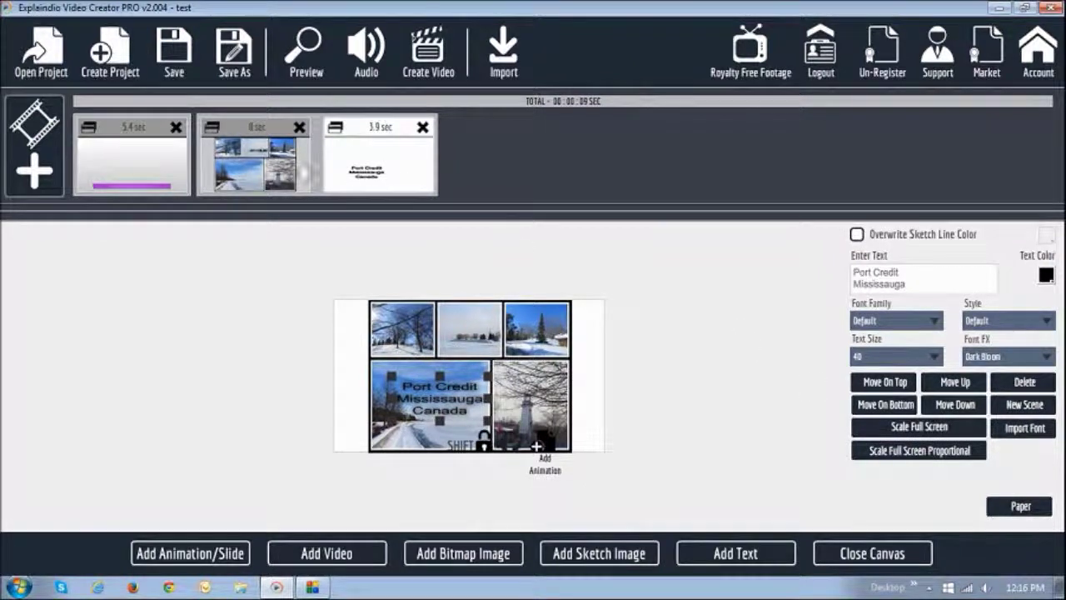
Stretch the winter collage across the canvas width, then return to the Port Credit scene.
{"action": "left_click", "coordinate": [293, 165]}
{"action": "left_click", "coordinate": [868, 326]}
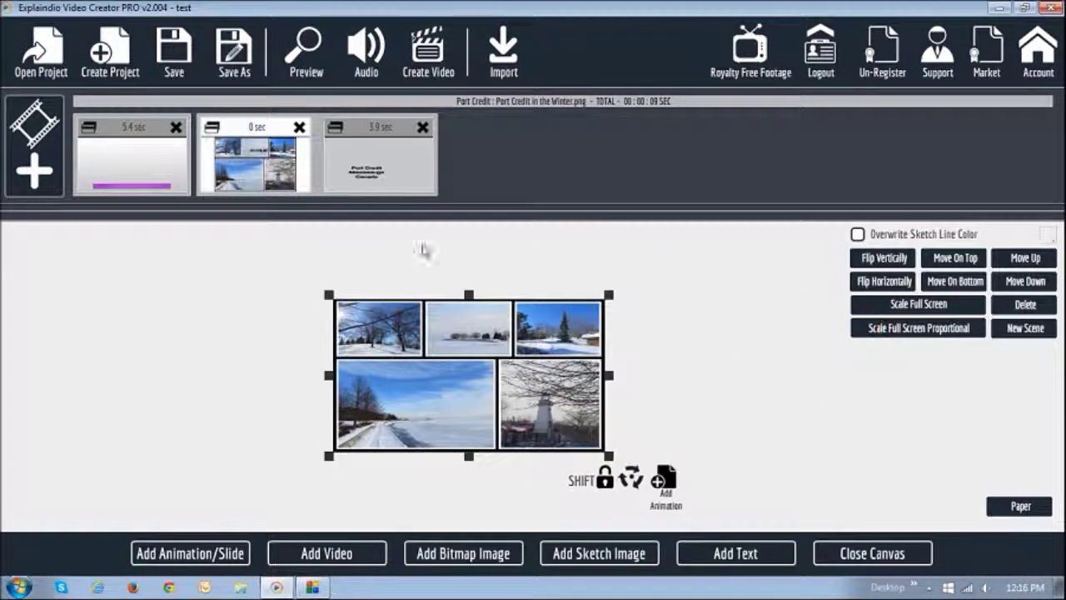
{"action": "left_click", "coordinate": [377, 164]}
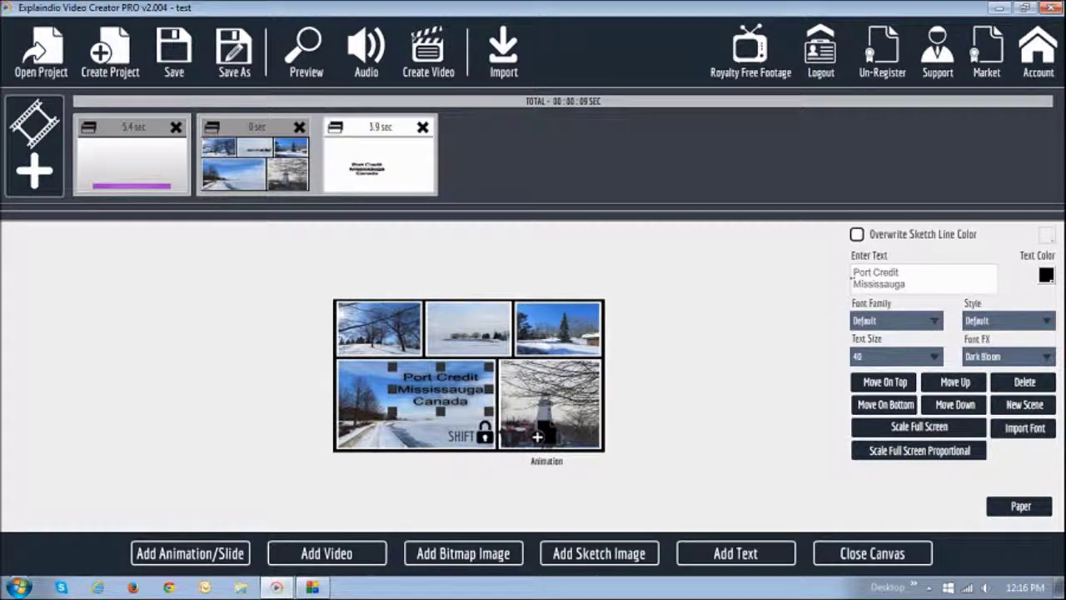
Inspect the Port Credit Mississauga Canada lines in the Enter Text box.
{"action": "left_click_drag", "start_coordinate": [851, 277], "coordinate": [933, 304]}
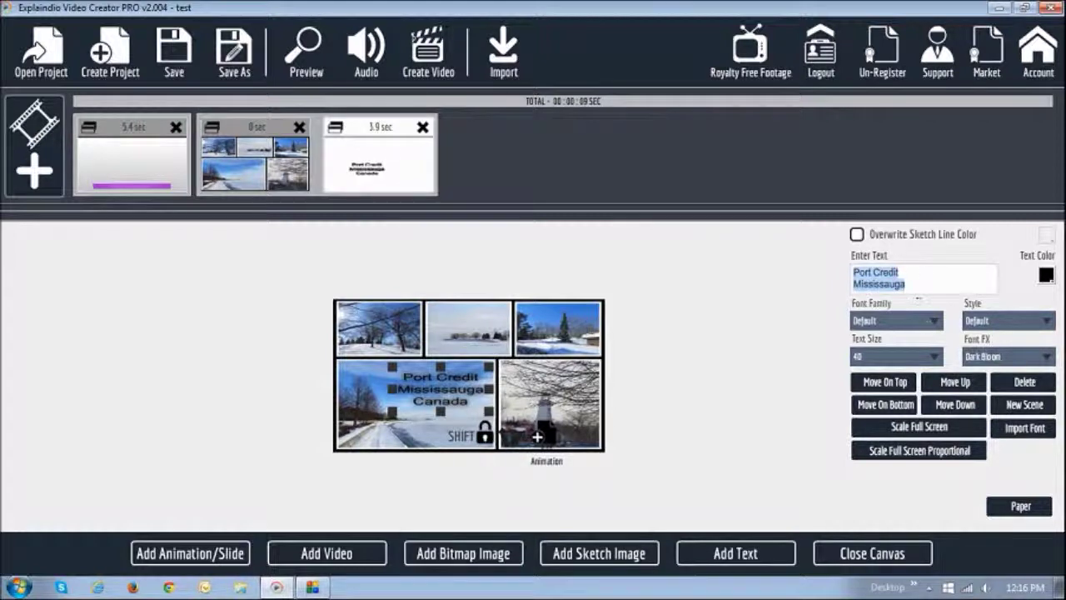
{"action": "left_click", "coordinate": [918, 291]}
{"action": "key", "text": "Down"}
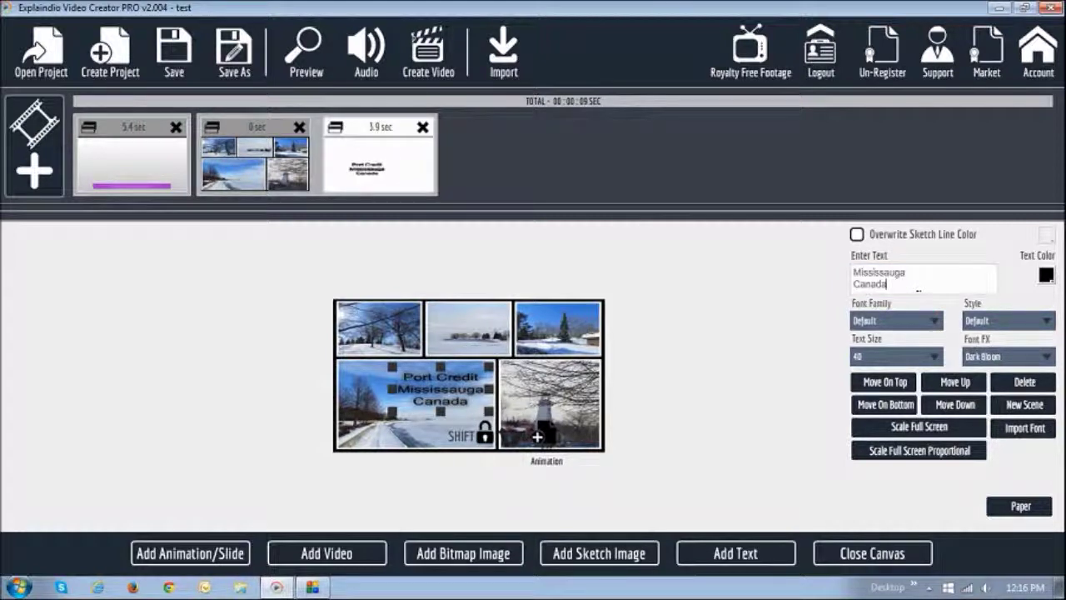
{"action": "scroll", "coordinate": [918, 292], "scroll_direction": "up", "scroll_amount": 1}
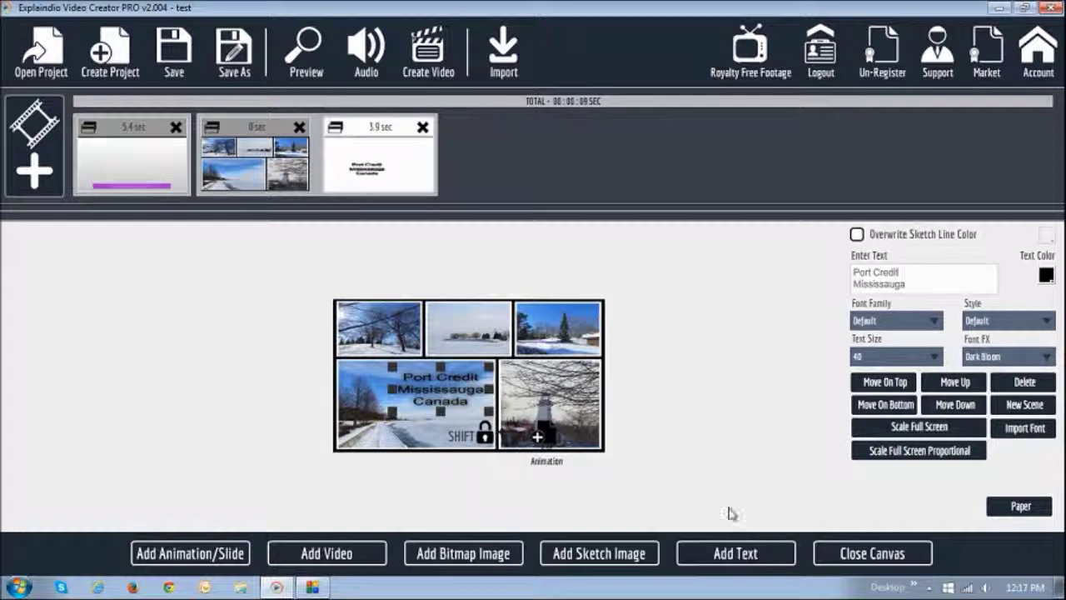
Add a default text, move it below the Port Credit text, then delete it.
{"action": "left_click", "coordinate": [737, 553]}
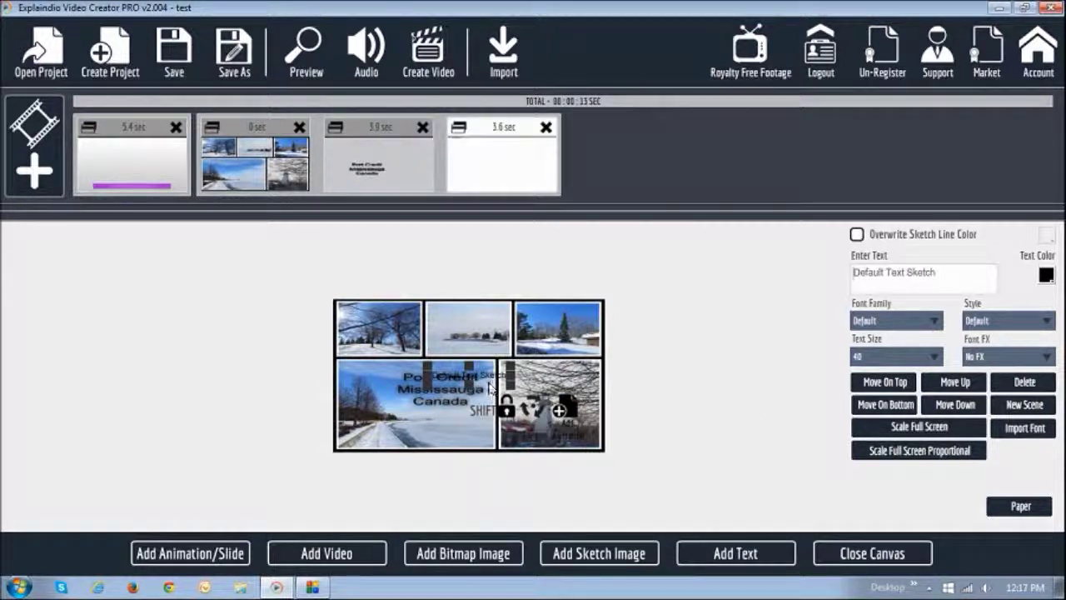
{"action": "mouse_move", "coordinate": [492, 385]}
{"action": "left_mouse_down"}
{"action": "mouse_move", "coordinate": [483, 440]}
{"action": "mouse_move", "coordinate": [473, 430]}
{"action": "left_mouse_up"}
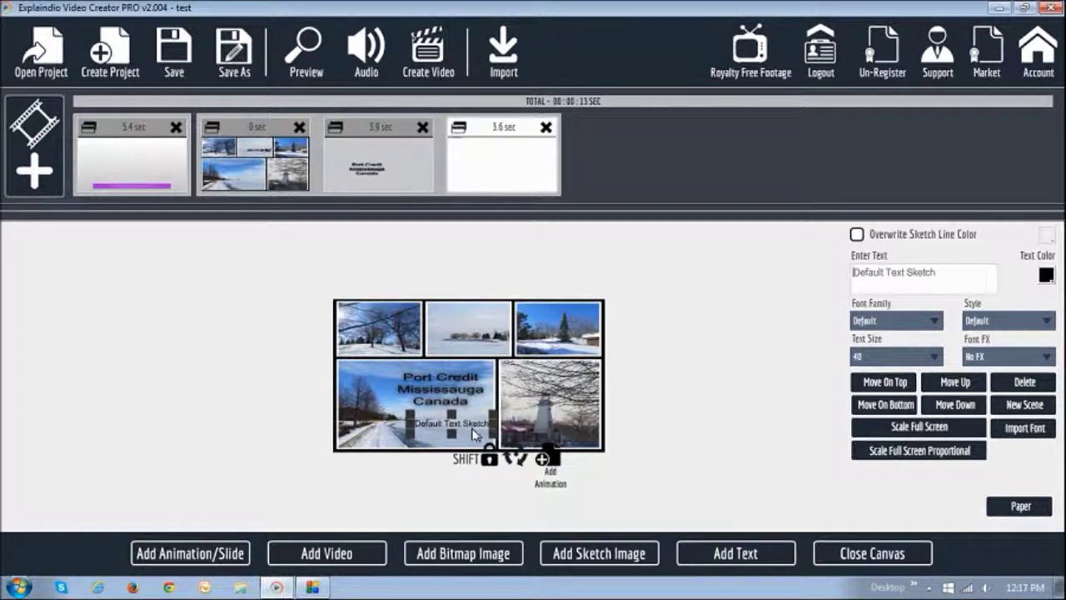
{"action": "left_click", "coordinate": [1024, 381]}
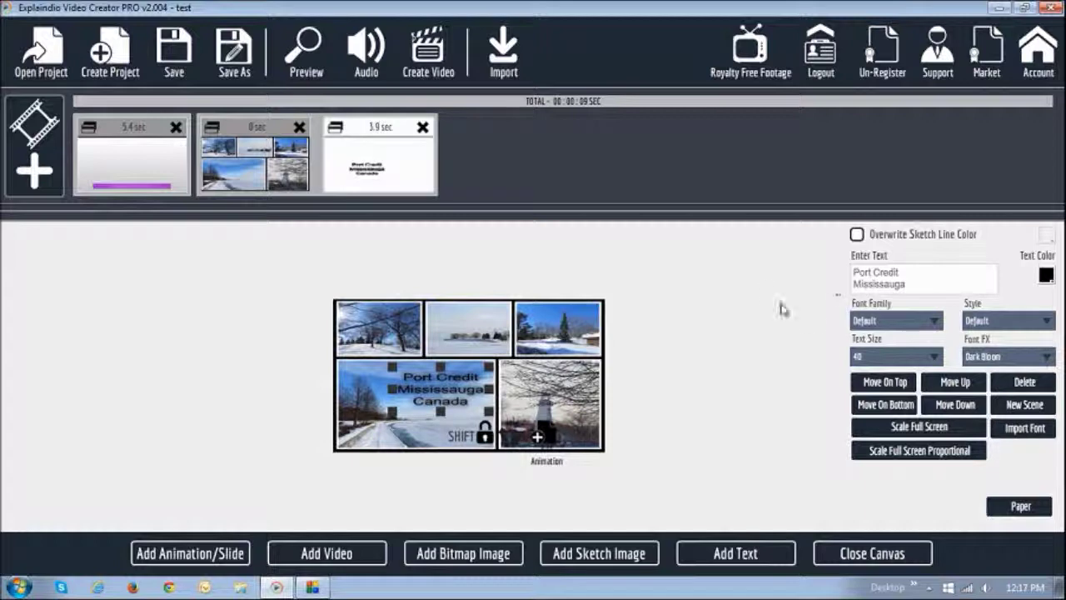
Try the Royalty Free Footage library, which shows the subscription alert.
{"action": "left_click", "coordinate": [753, 56]}
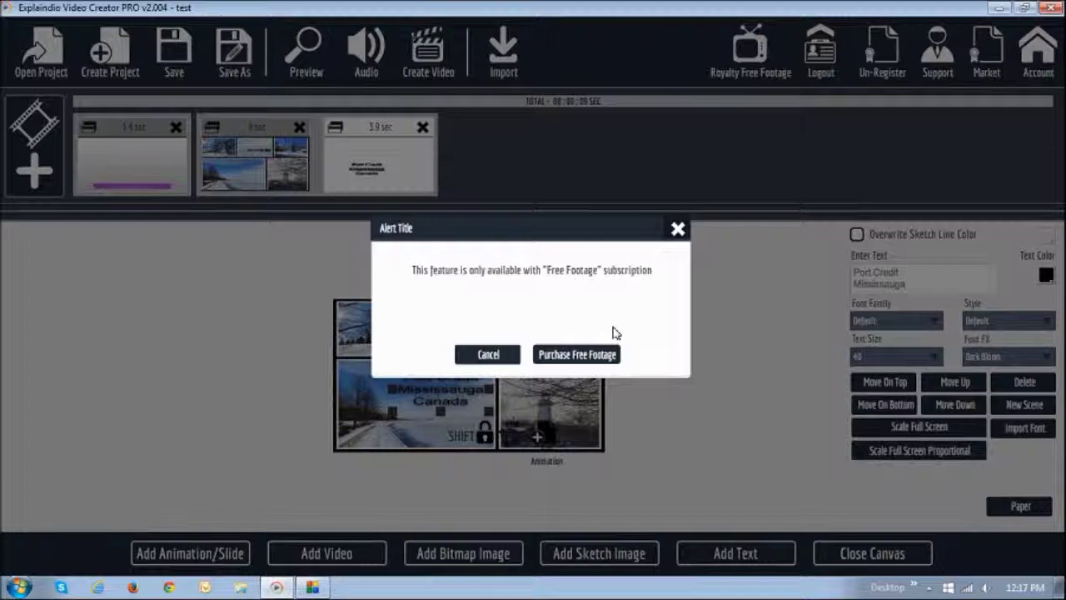
Dismiss the Free Footage subscription alert.
{"action": "left_click", "coordinate": [678, 228]}
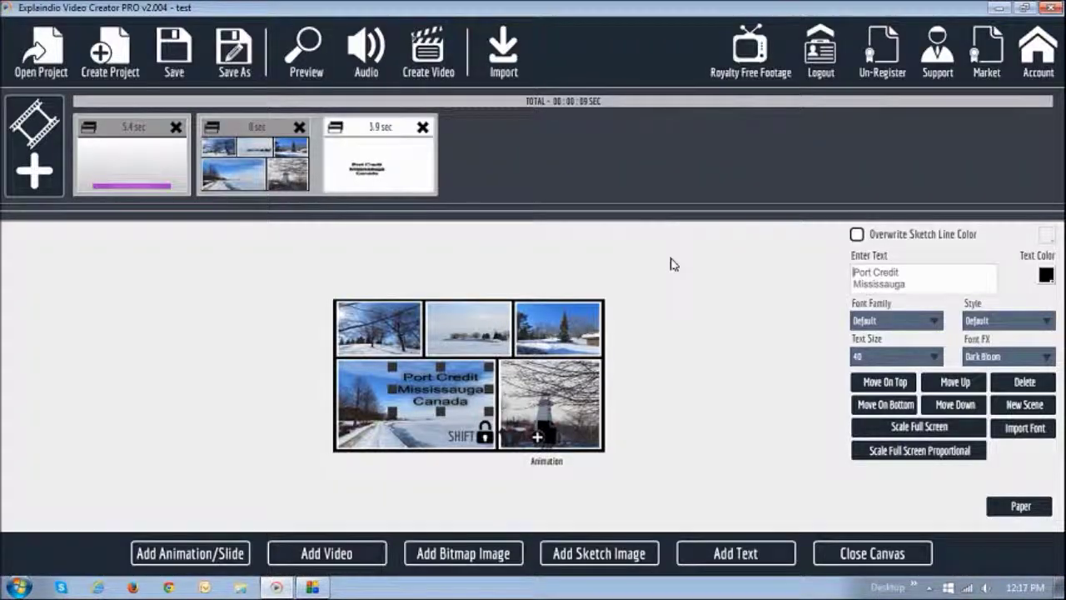